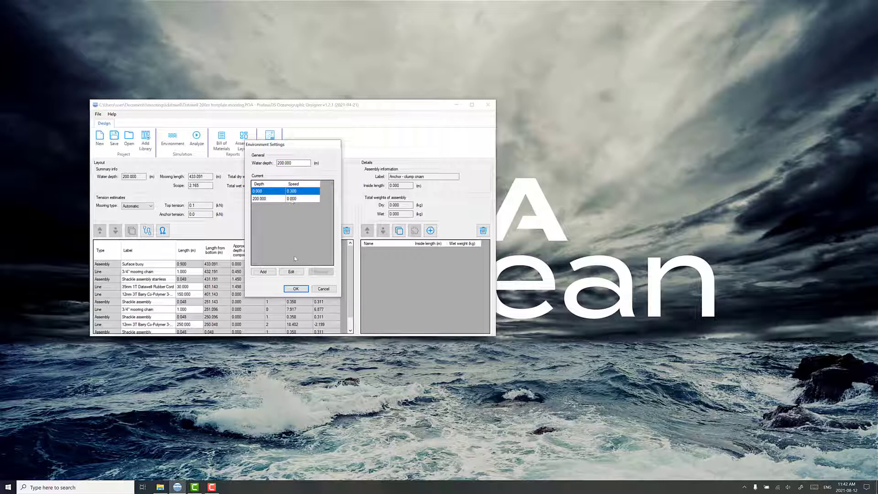
Step: Dismiss Environment Settings and choose a Dynamic analysis export of the mooring
click(317, 290)
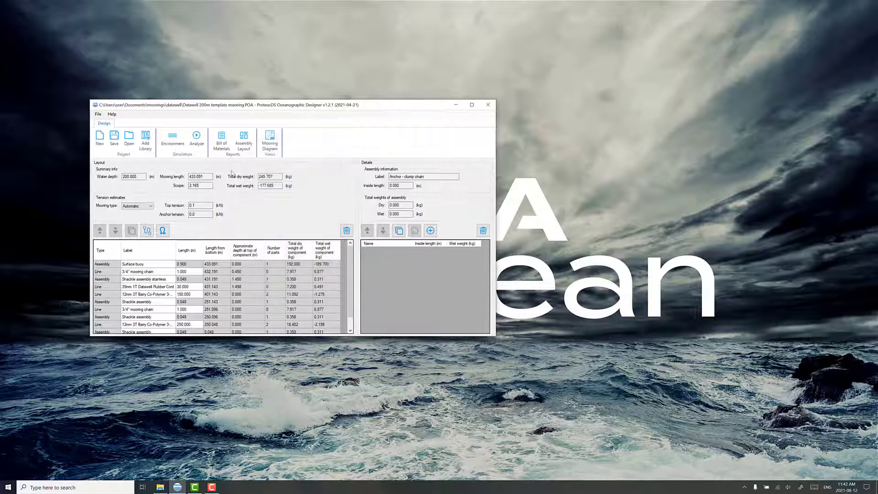
click(192, 140)
click(249, 222)
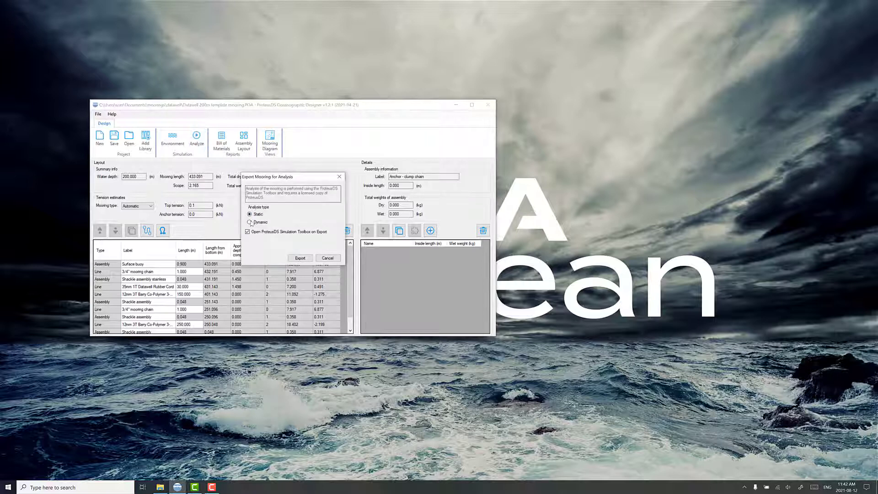
click(296, 259)
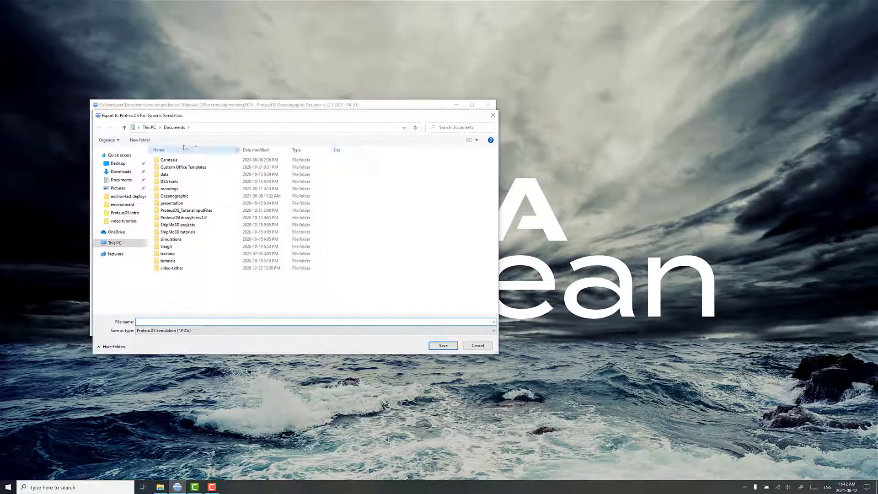
Step: Create a dynamic-start folder in moorings\datawell and save the export there as dynamic
double_click(170, 189)
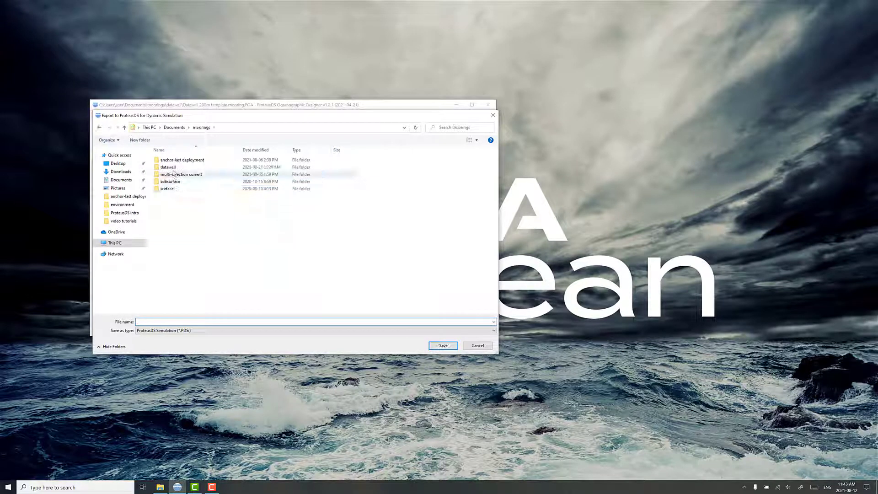
double_click(173, 170)
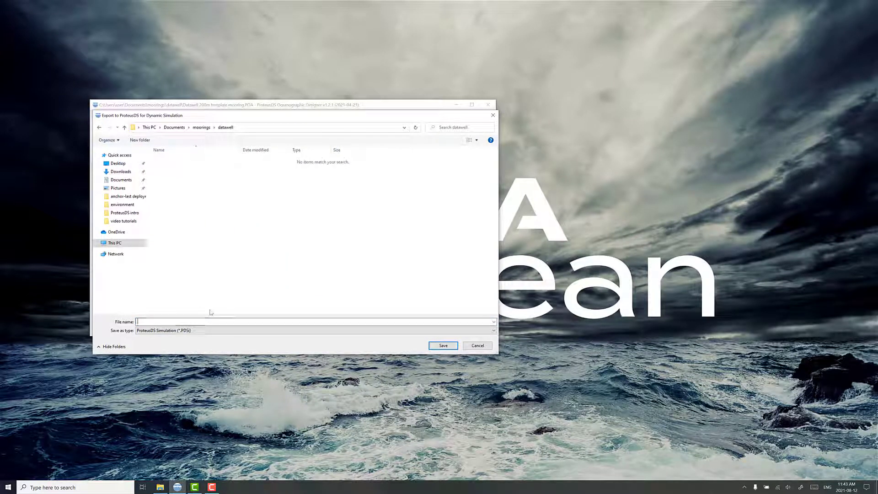
click(140, 140)
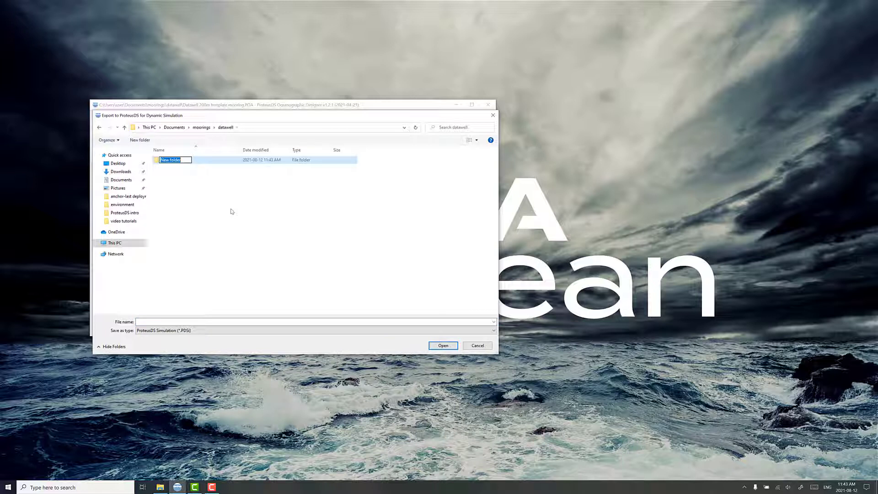
text(dynamic-start)
key(Return)
key(Return)
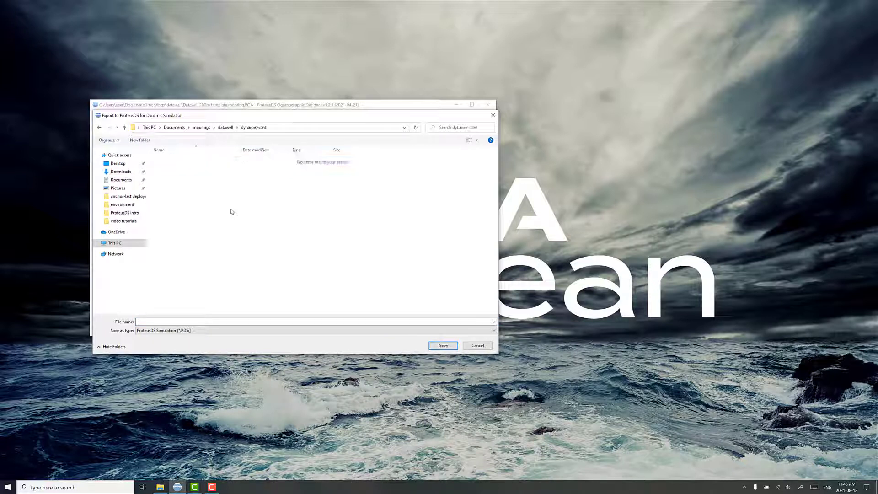
click(194, 320)
text(dynamic)
key(Return)
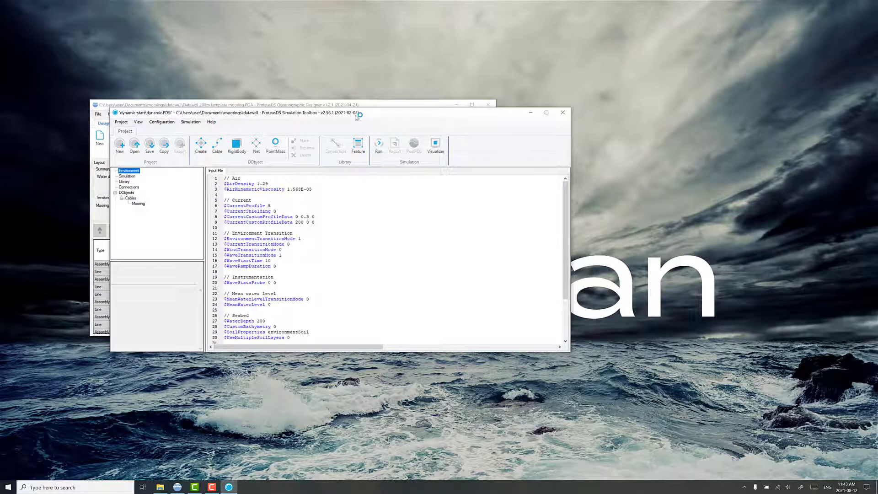
drag(357, 113, 500, 149)
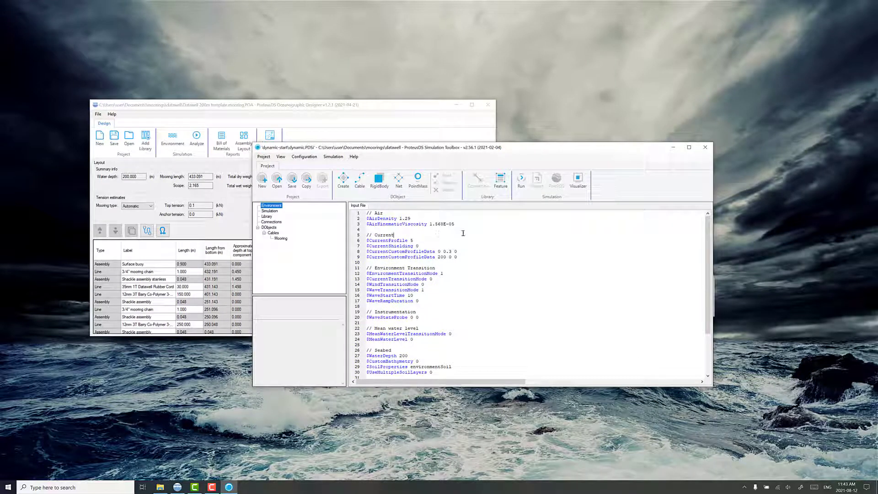
click(578, 181)
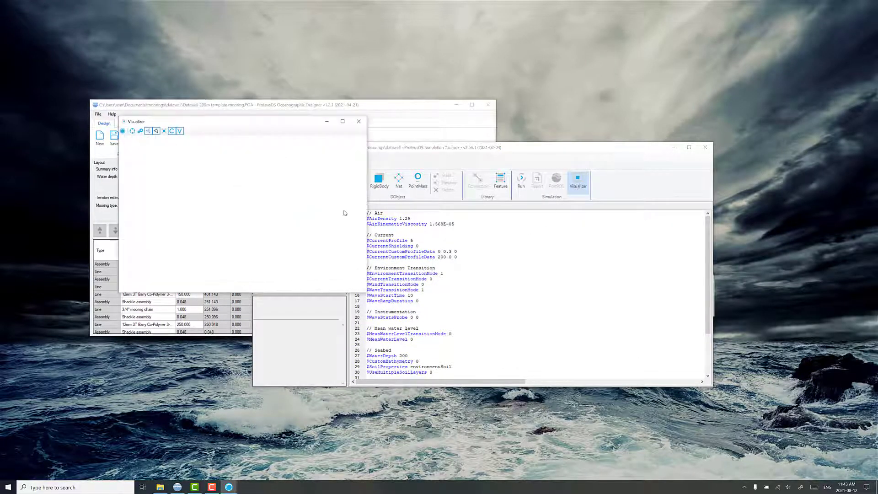
drag(433, 211, 321, 225)
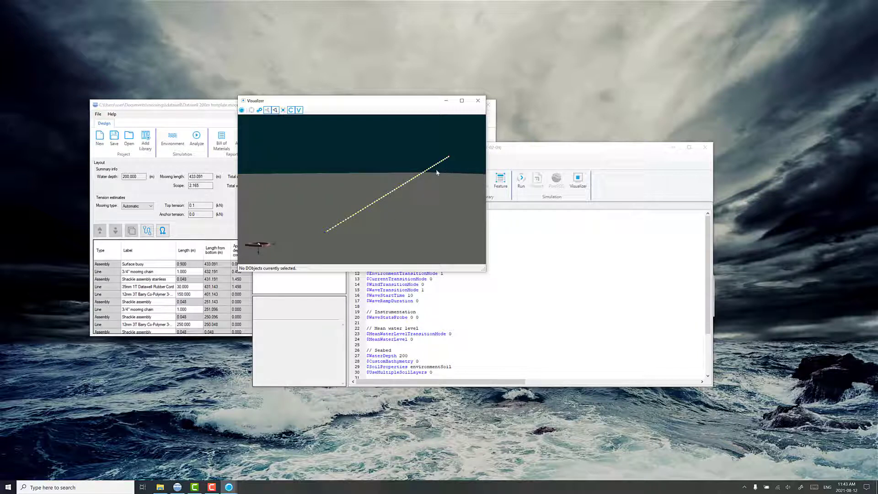
click(473, 102)
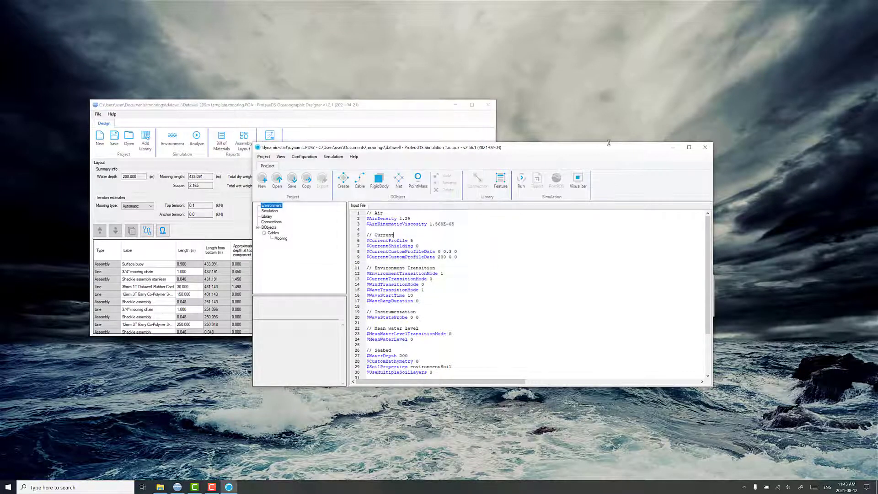
Step: Close the dynamic project and export the mooring with the default Static analysis
click(705, 147)
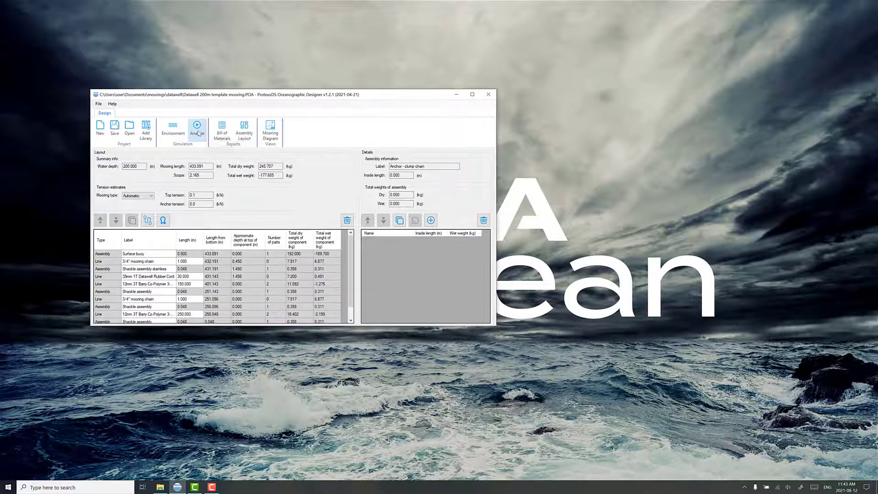
click(198, 134)
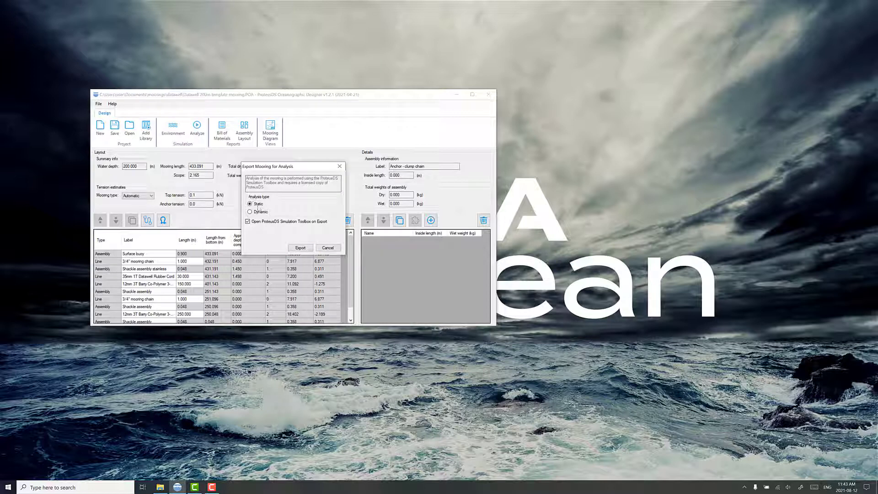
click(299, 251)
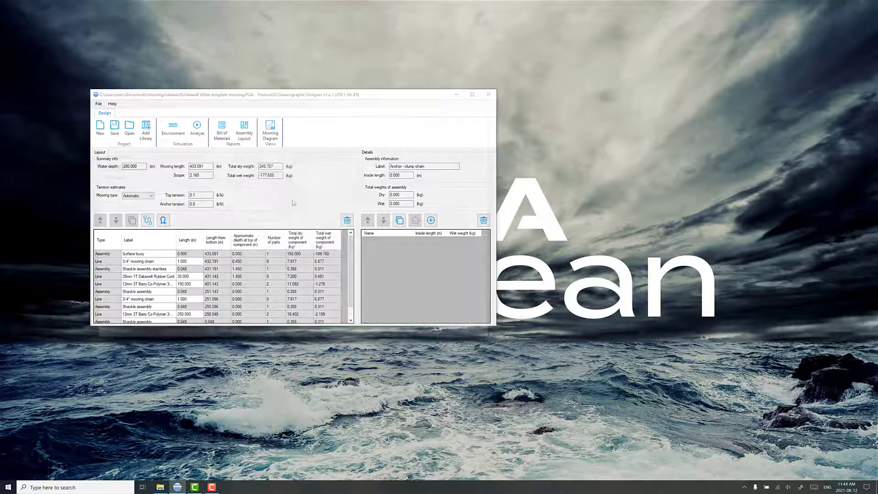
Step: Create a static folder in datawell and save the export there as static
click(292, 117)
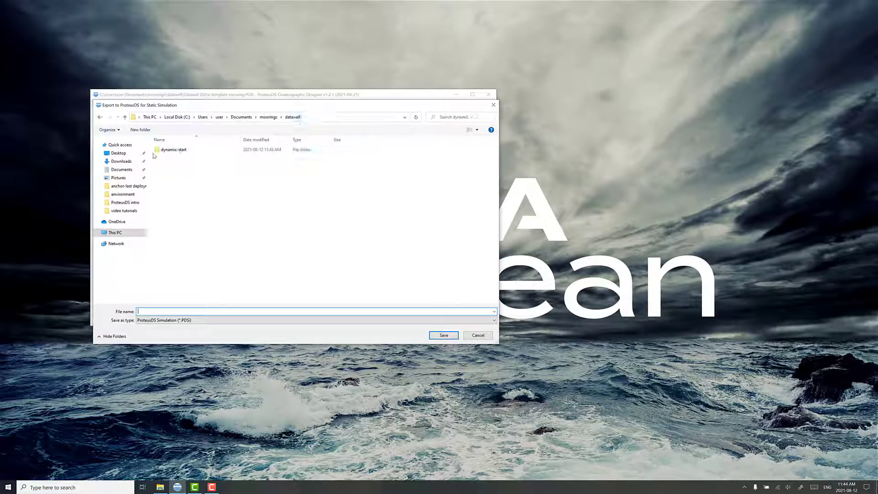
click(141, 129)
text(static)
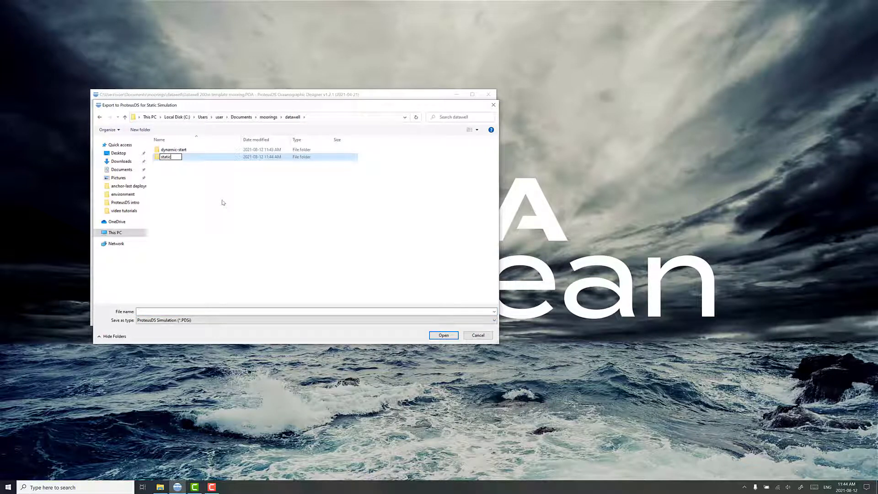
key(Return)
key(Return)
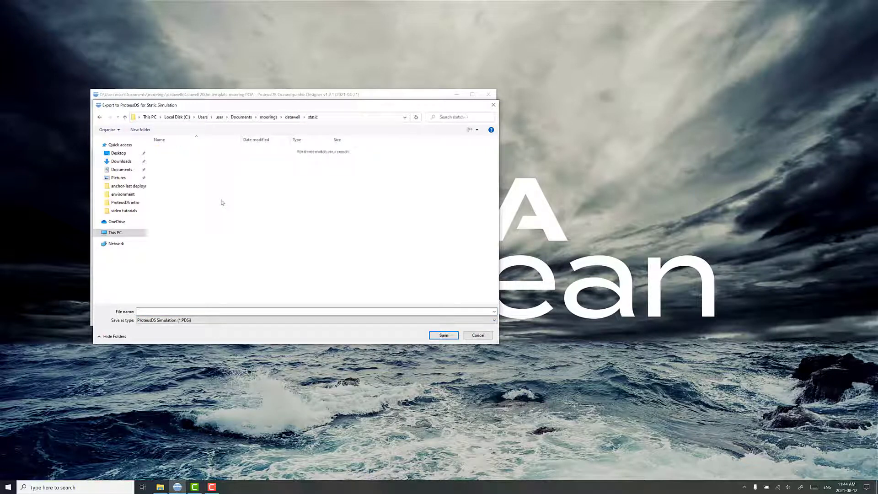
click(169, 311)
text(static)
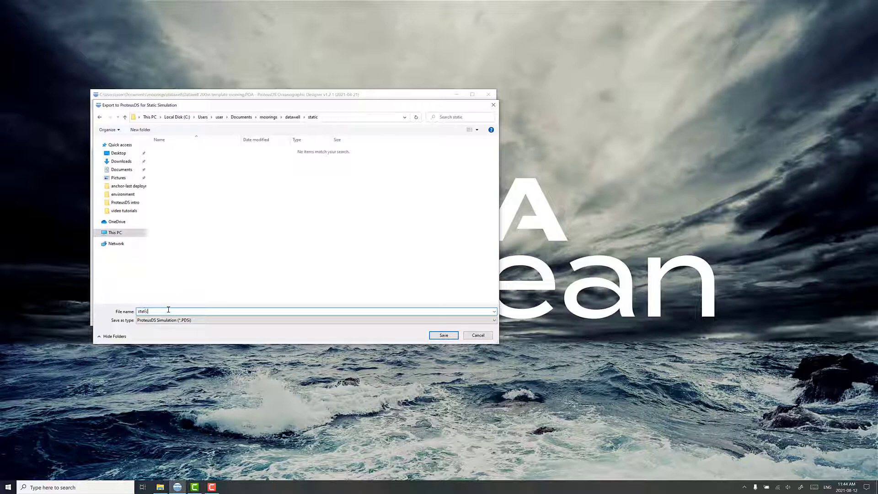
key(Return)
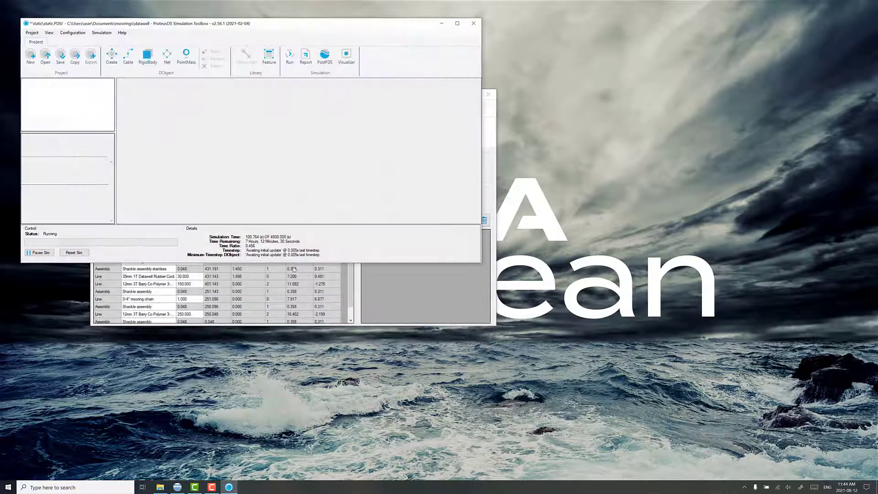
drag(293, 30, 529, 127)
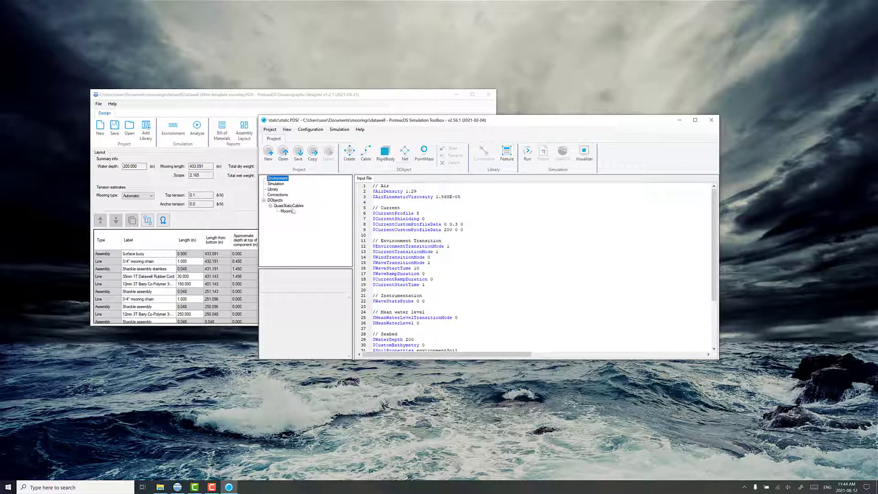
click(584, 153)
drag(209, 38, 442, 99)
drag(438, 178, 328, 220)
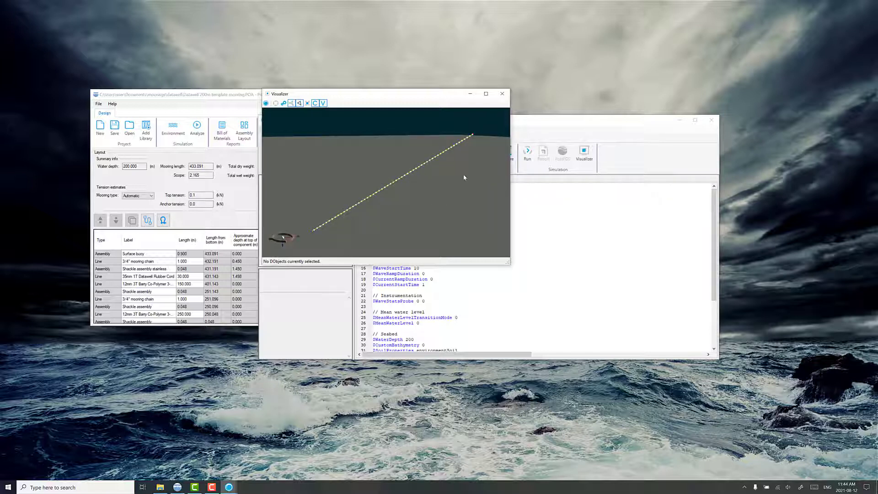
click(502, 94)
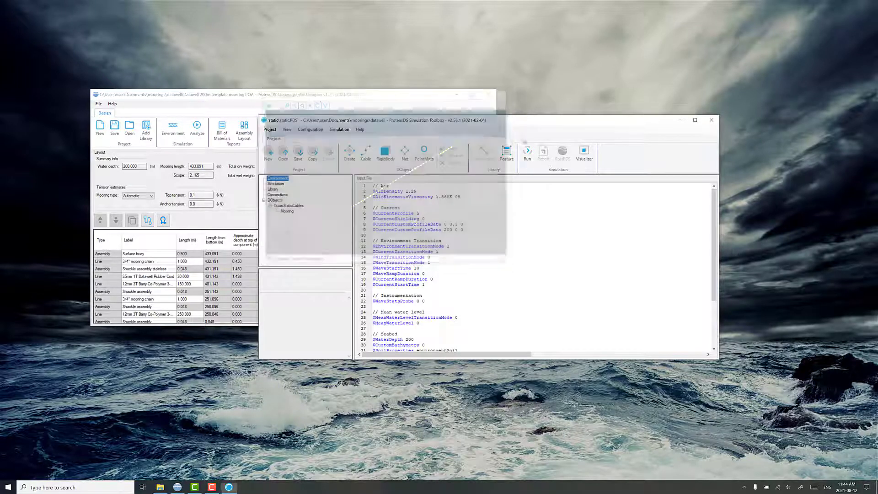
Step: Run the static simulation until its status shows Complete, then open the results in PostPDS
click(527, 154)
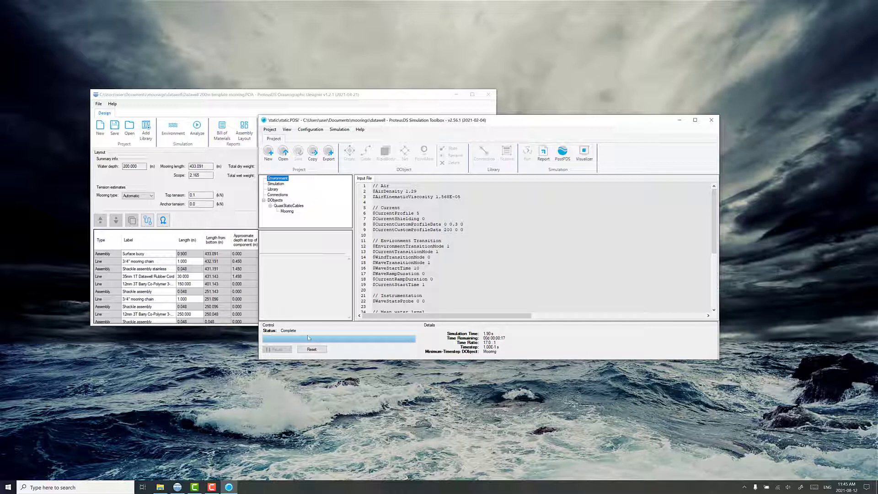
click(563, 153)
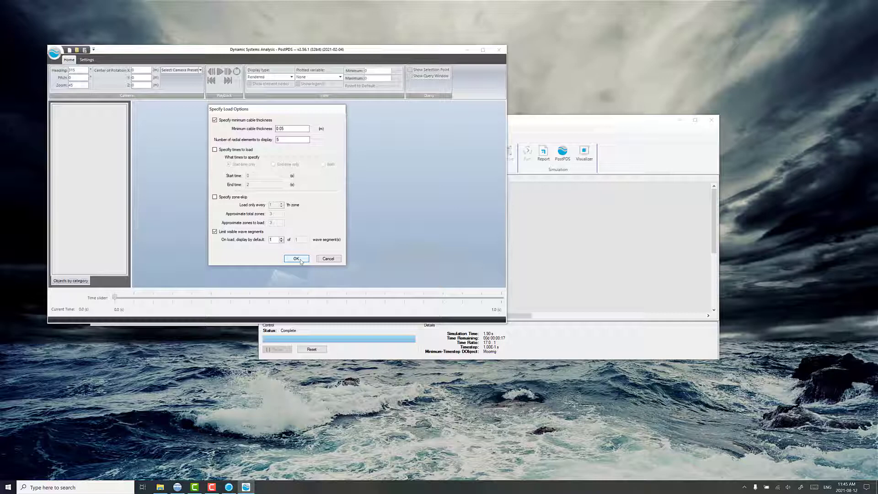
Step: Load the static results in the Engineering display, view from South zoomed in, and step to 2.000 s
click(299, 260)
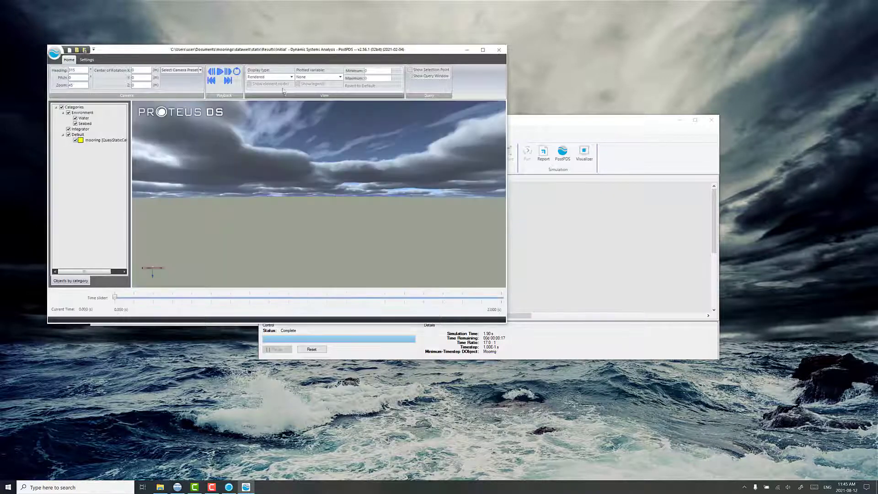
click(282, 77)
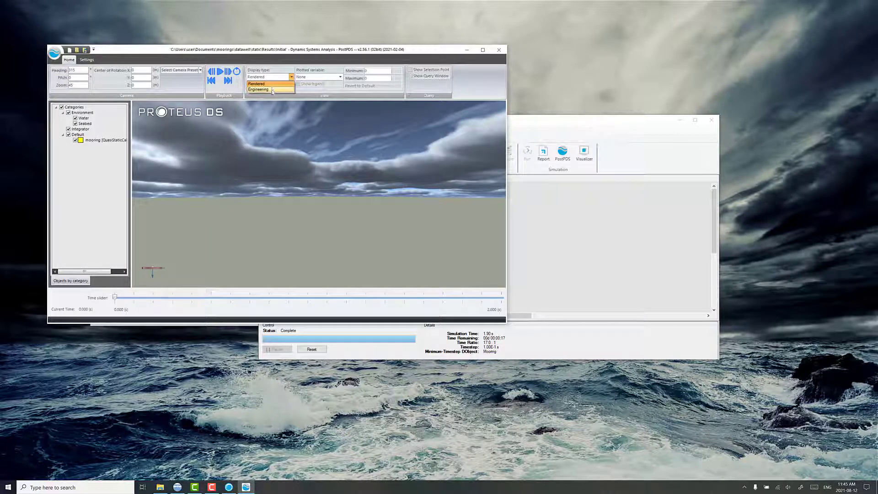
click(272, 89)
click(181, 70)
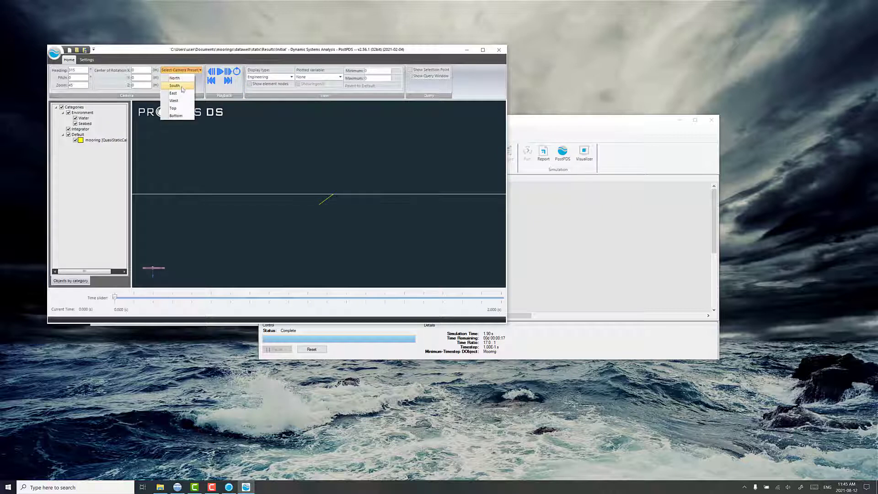
click(183, 89)
scroll(331, 214, up, 7)
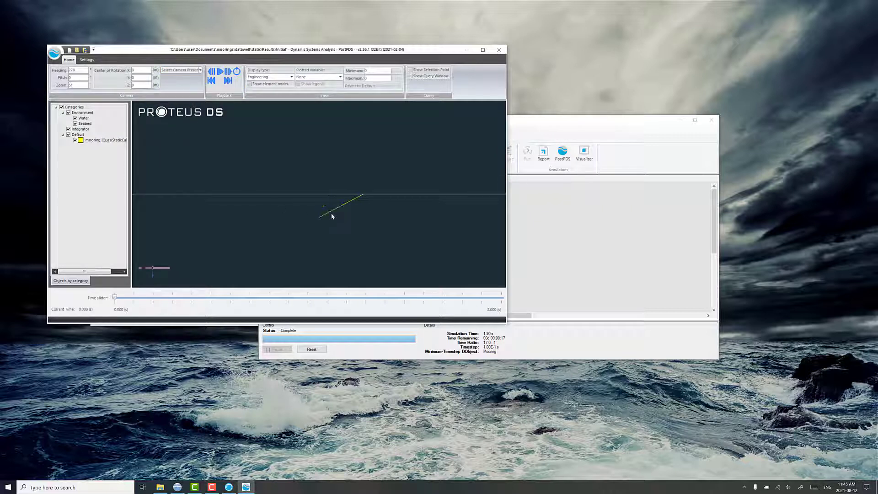
drag(346, 213, 364, 208)
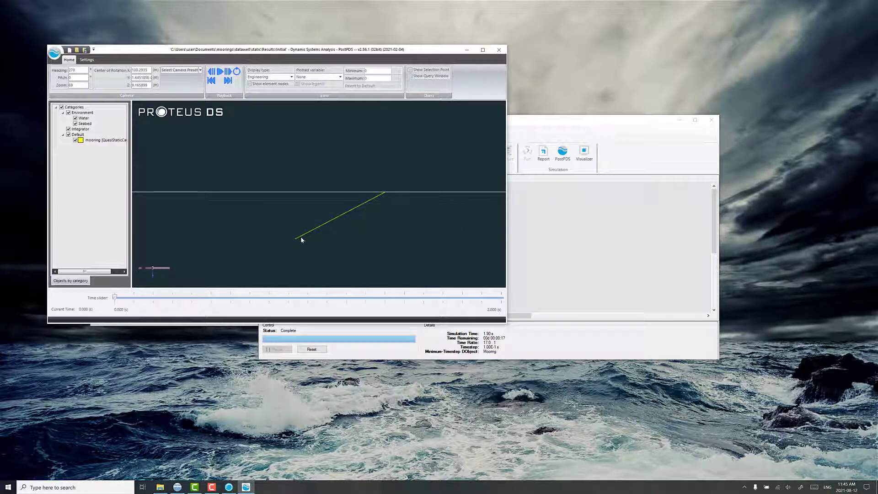
click(230, 72)
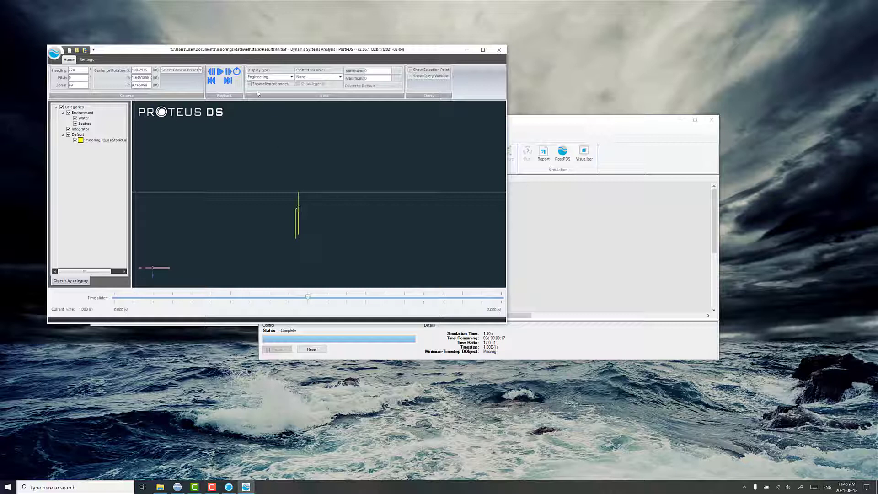
click(235, 71)
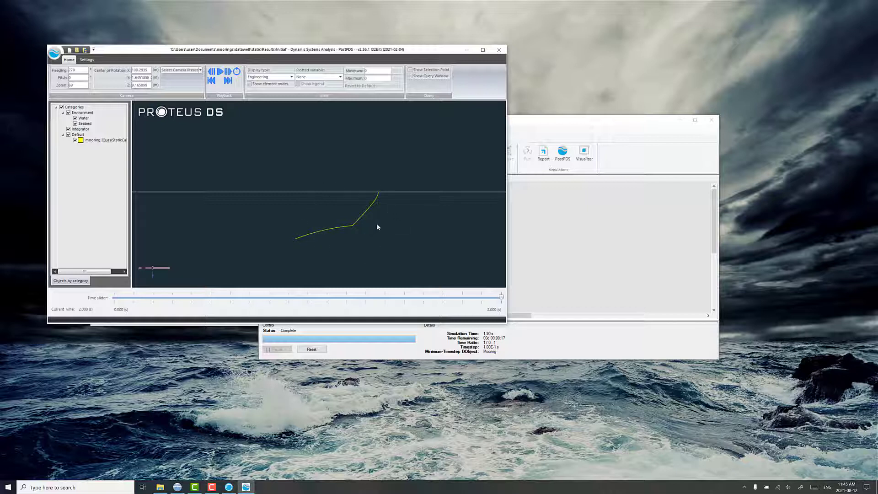
Step: Close PostPDS, export the final state, and create a dynamic-waveseed1 folder in datawell
click(499, 50)
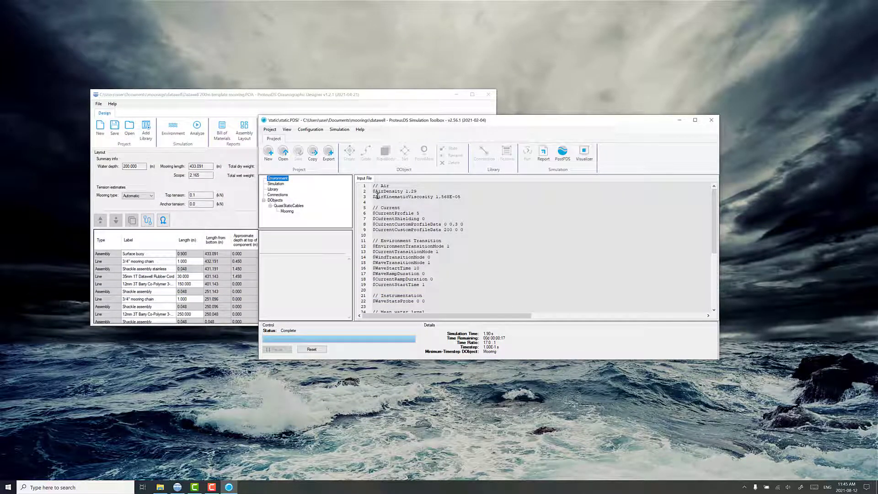
click(329, 153)
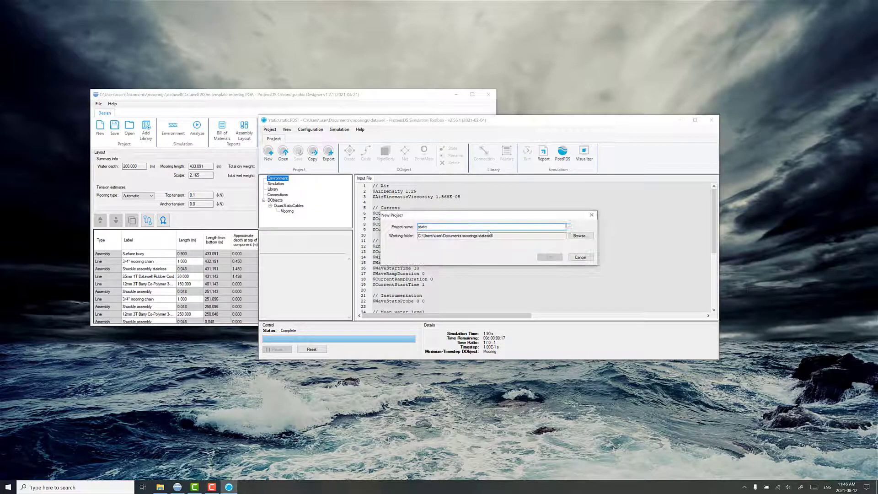
click(579, 236)
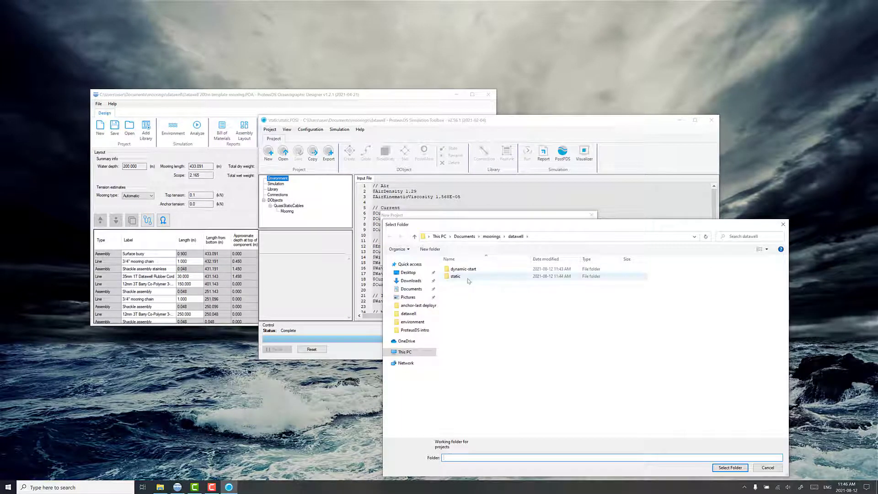
click(430, 249)
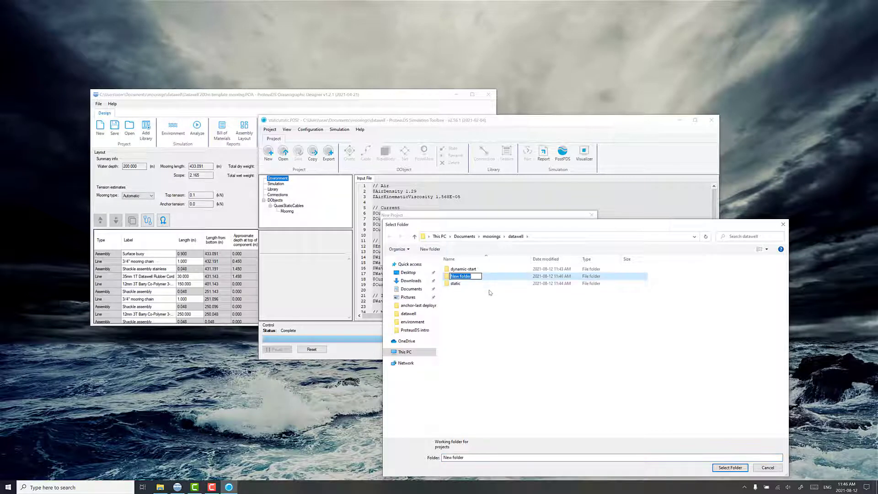
text(dyna)
text(waveseed1)
key(Return)
key(Return)
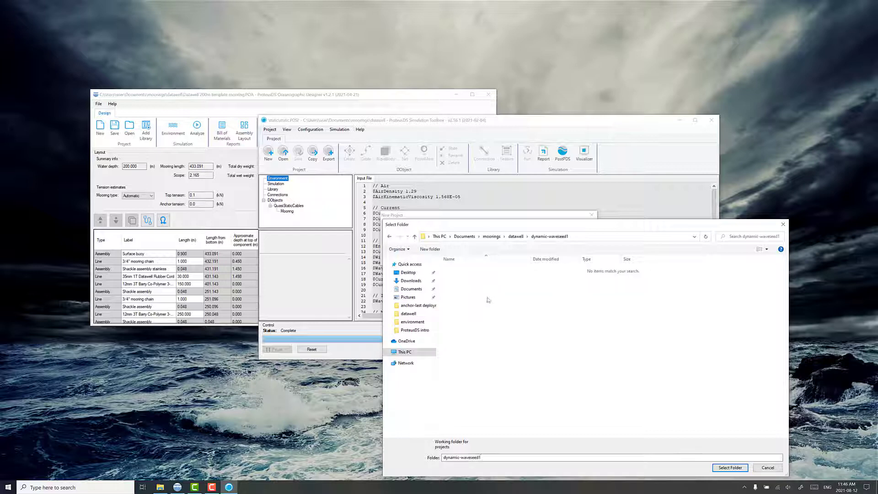
Step: Name the exported project dynamic in dynamic-waveseed1 and open it in a new window
click(718, 470)
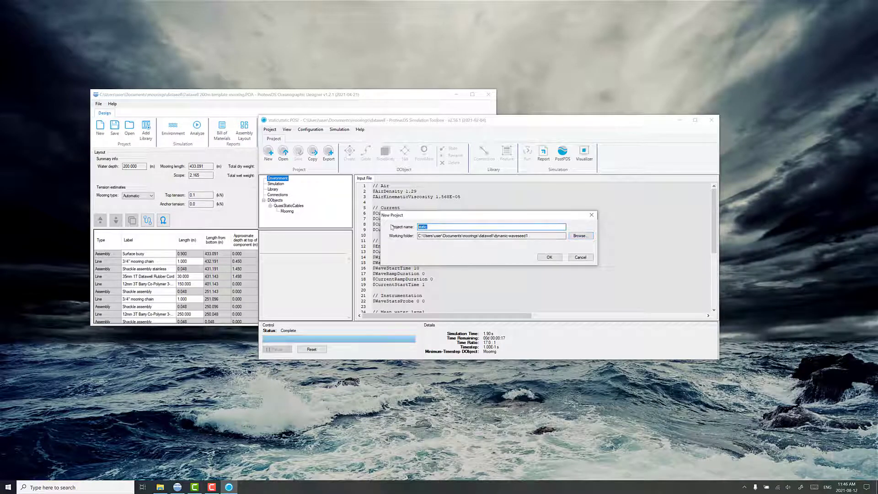
text(dynam)
click(549, 257)
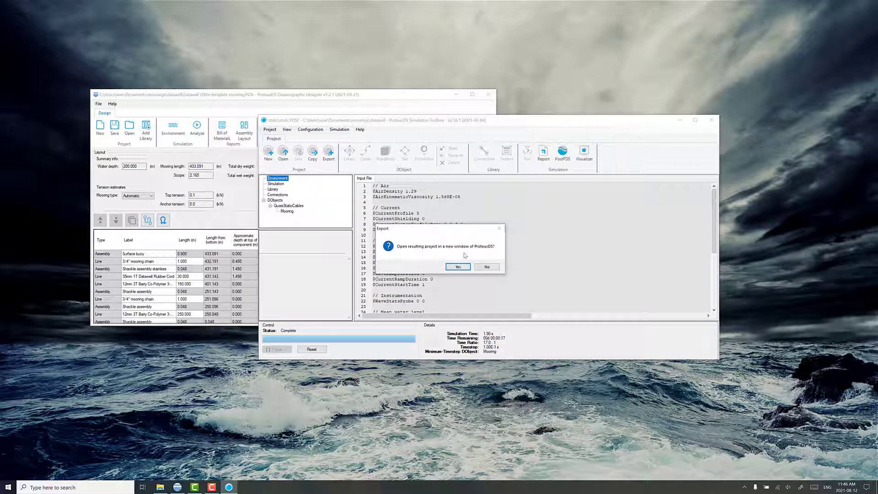
click(456, 266)
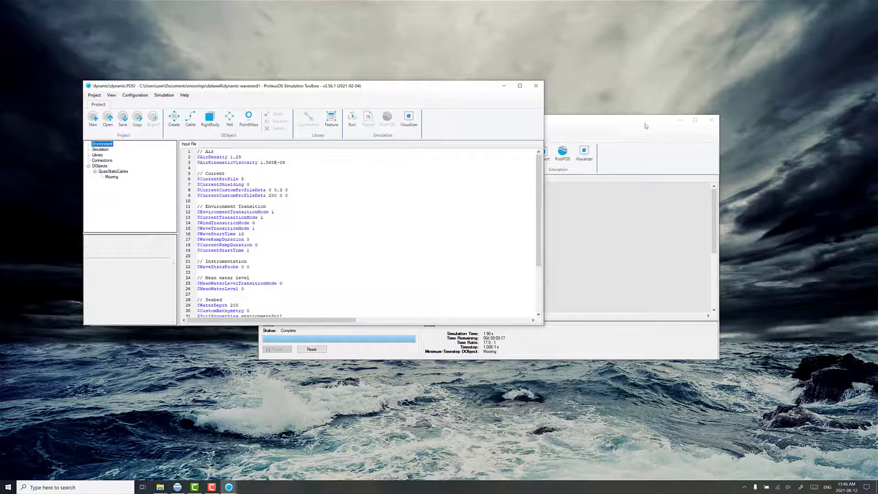
Step: Close the old static project window, rearrange the dynamic project window, and show Mooring's input file
drag(646, 125, 678, 149)
click(744, 143)
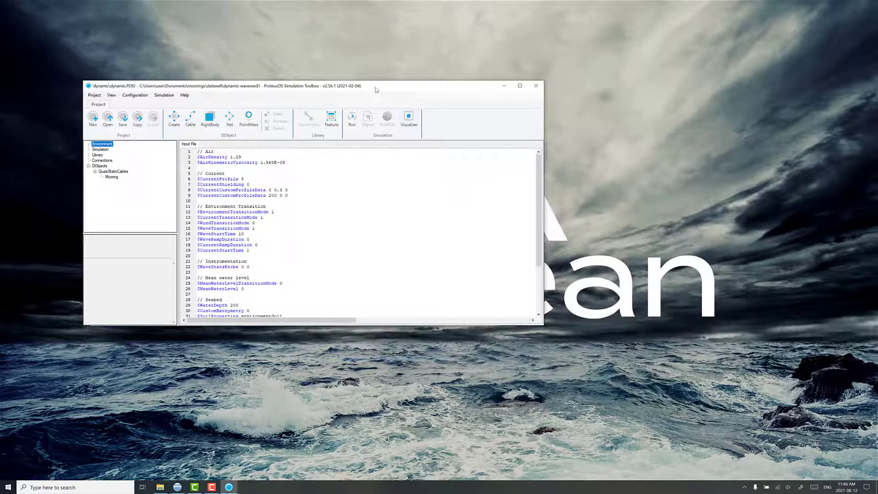
drag(376, 90, 551, 144)
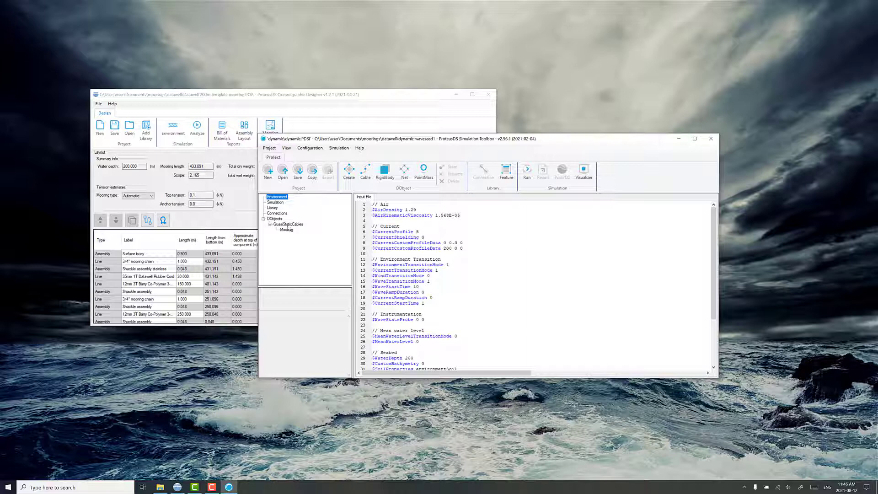
drag(338, 134, 423, 155)
click(356, 245)
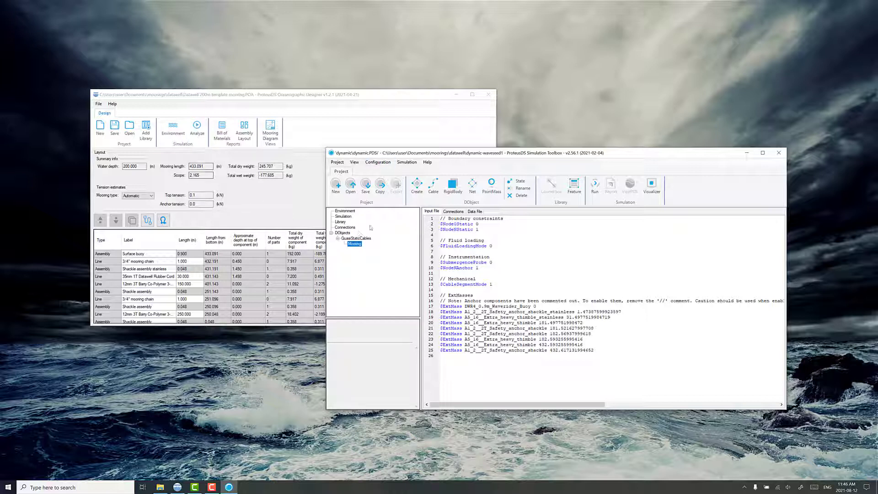
drag(375, 148, 376, 148)
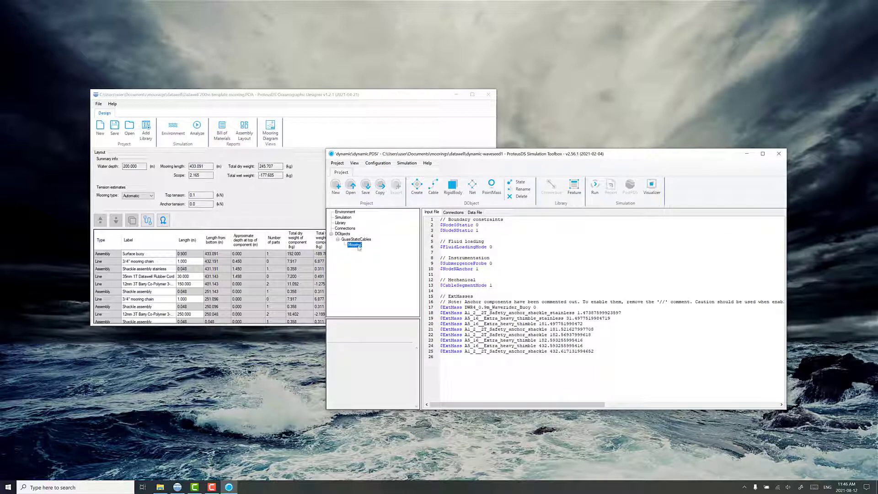
click(370, 165)
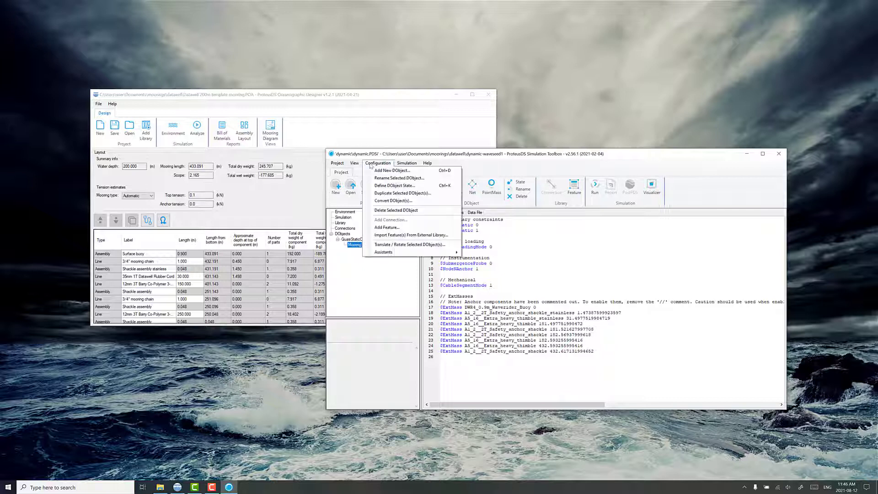
Step: Convert the Mooring object from QuasiStaticCable to Cable, then show the Environment input file
click(379, 201)
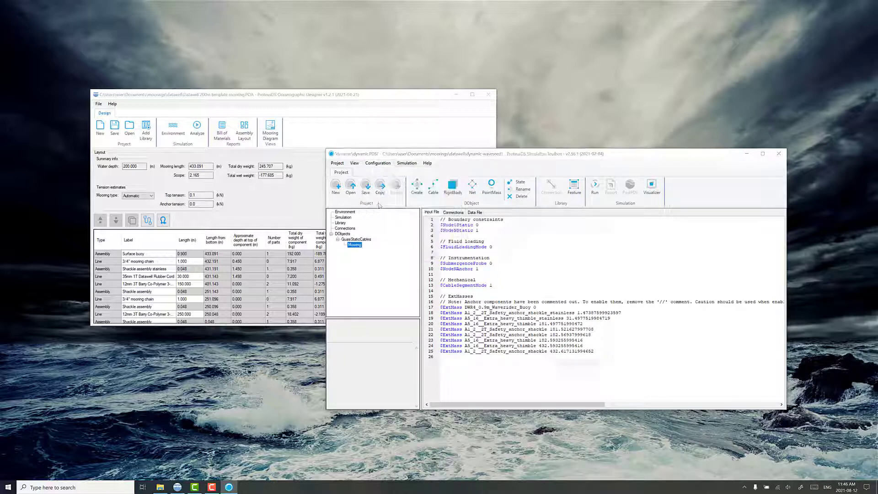
click(522, 207)
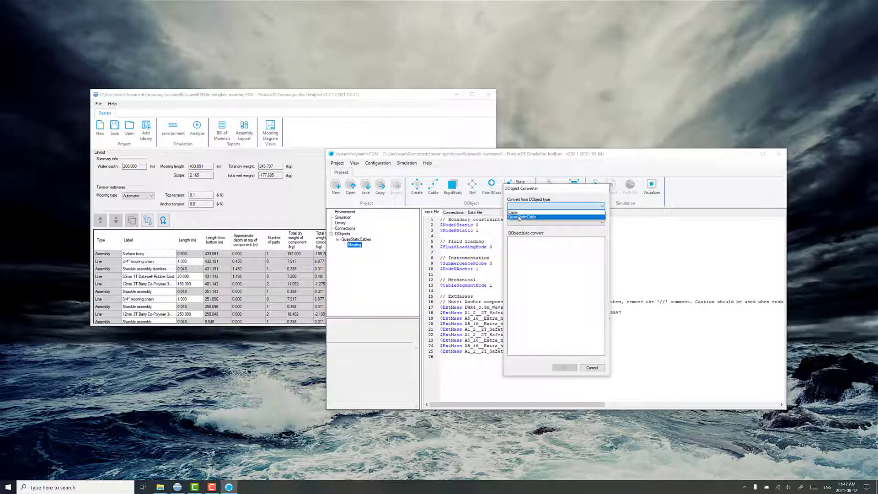
click(519, 218)
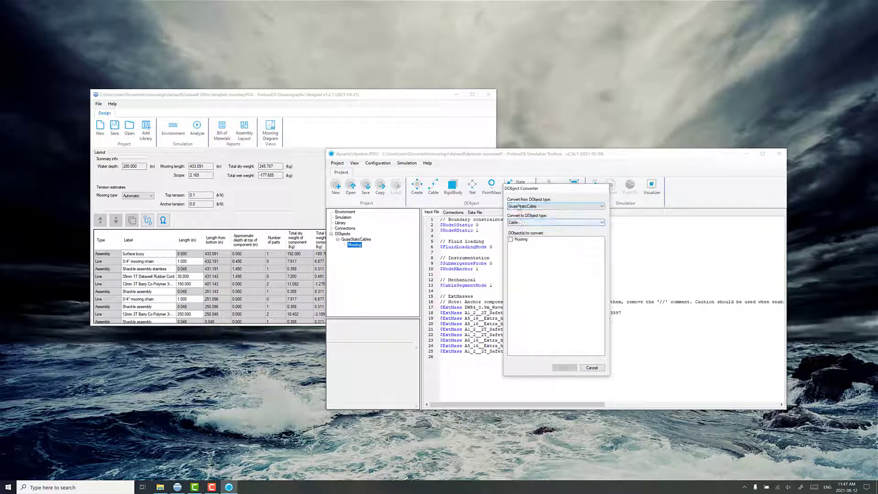
click(512, 241)
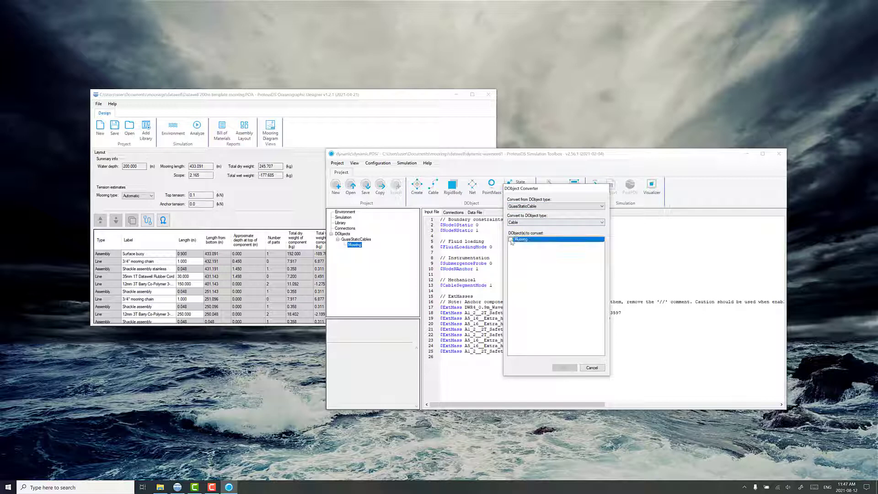
click(511, 240)
click(564, 368)
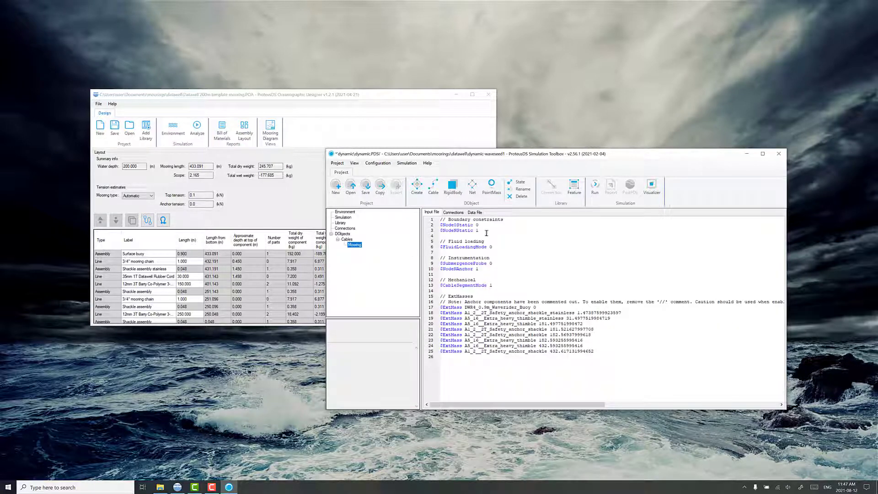
click(346, 212)
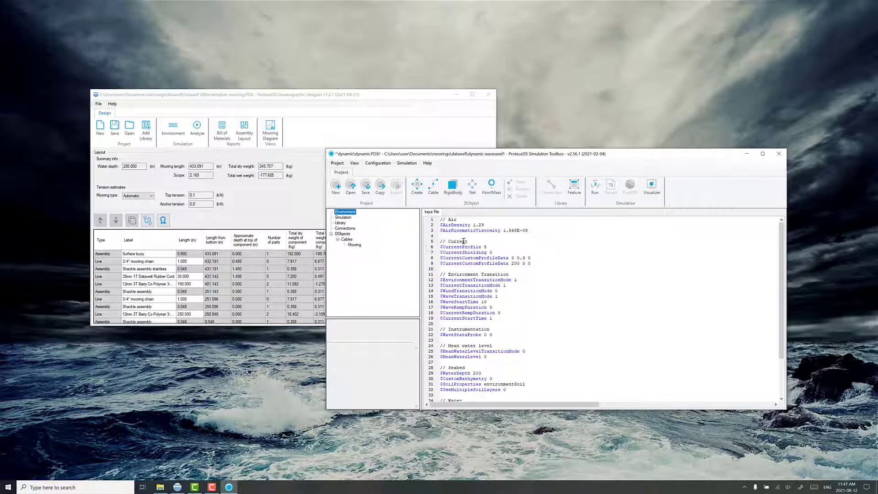
Step: Set the environment's $WaveType to 8 - JONSWAP using the property's available values
drag(532, 264, 441, 248)
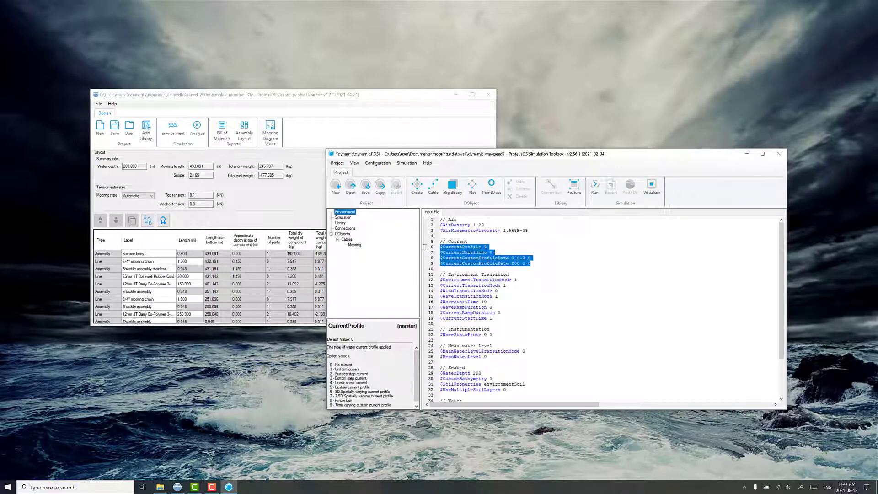
click(531, 275)
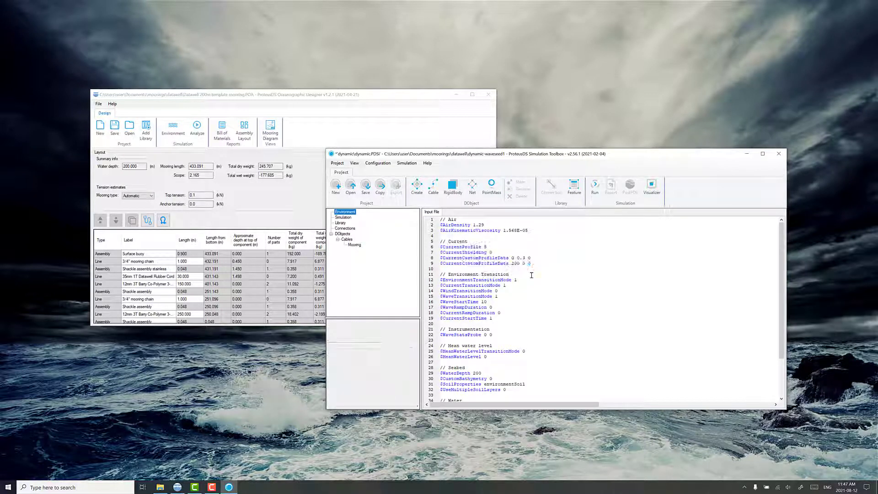
scroll(526, 275, down, 3)
click(481, 379)
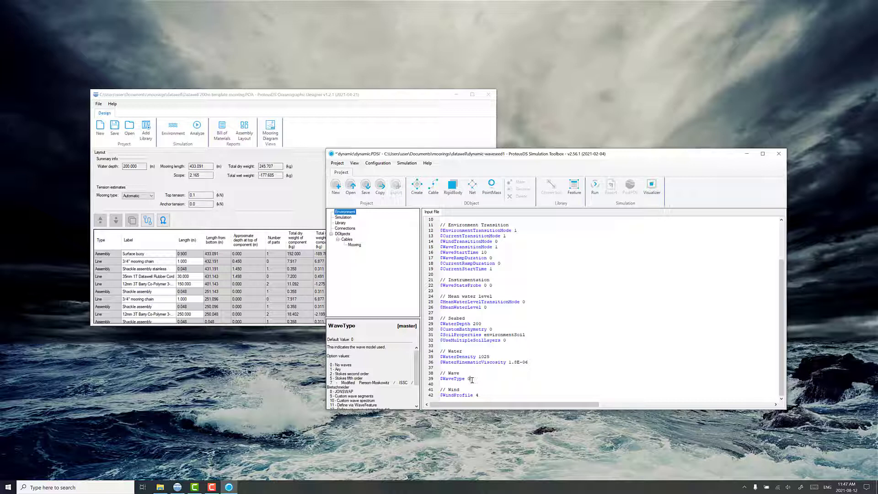
scroll(339, 365, down, 2)
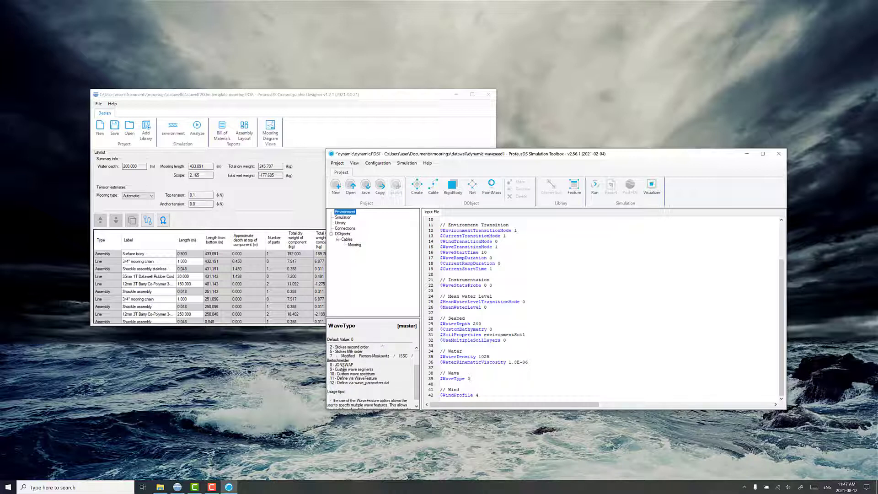
right_click(468, 379)
mouse_move(549, 406)
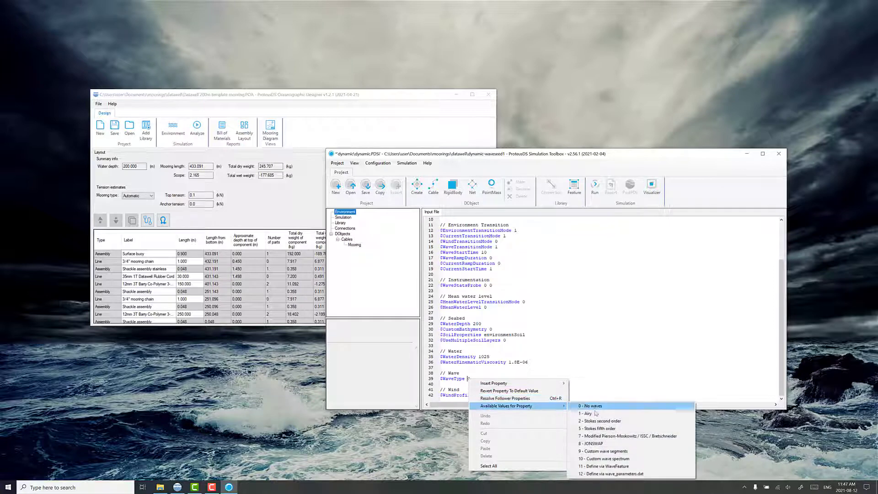
click(588, 443)
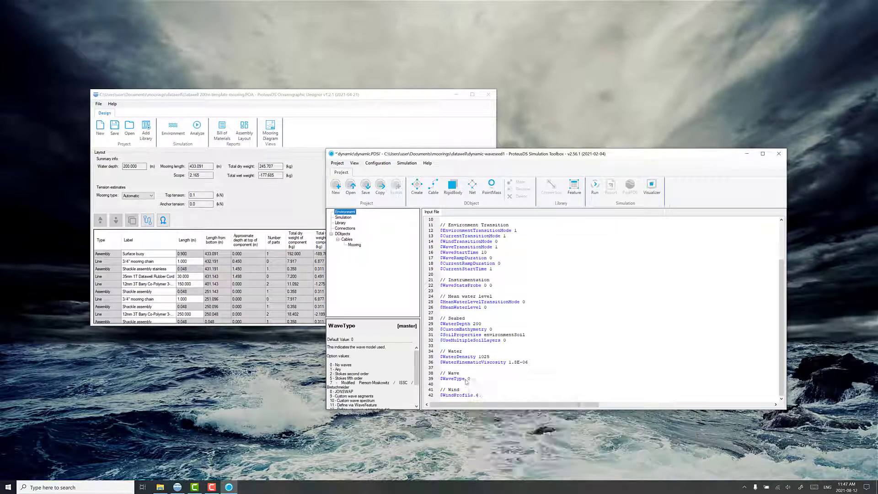
right_click(465, 379)
mouse_move(499, 407)
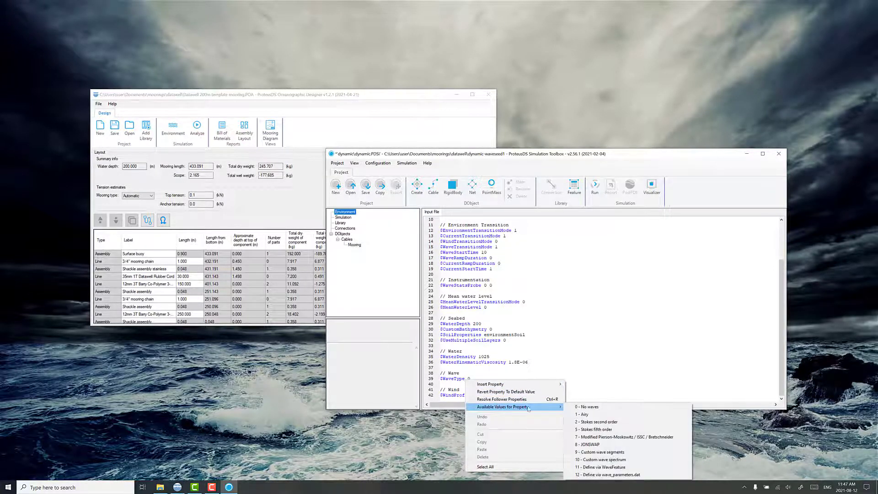
click(588, 444)
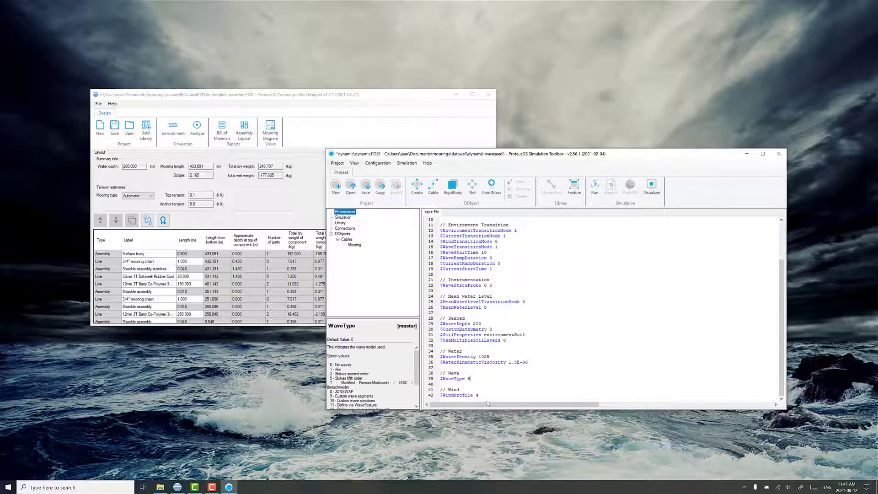
right_click(467, 379)
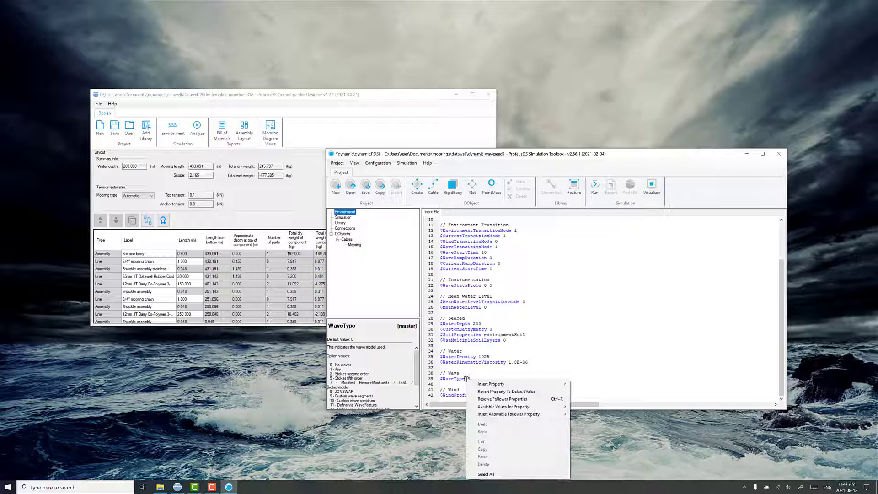
Step: Resolve the JONSWAP follower properties and set wave height 5, period 9 and 75 wave segments
click(490, 399)
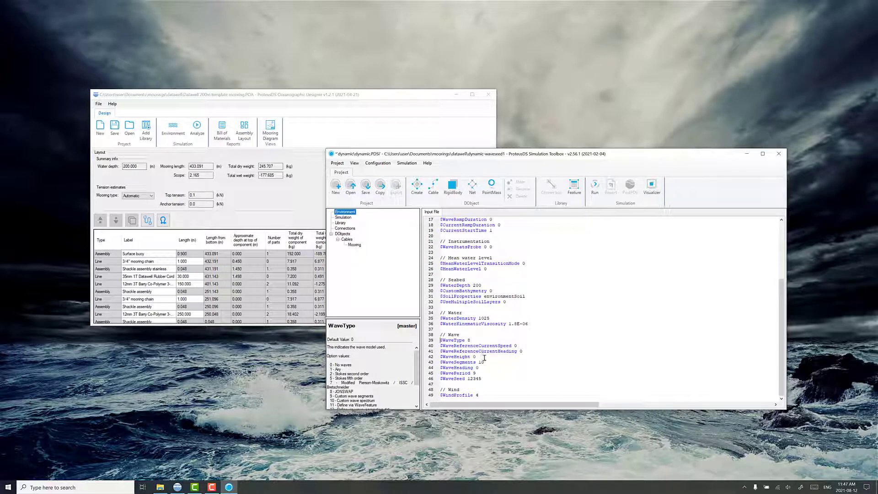
click(485, 358)
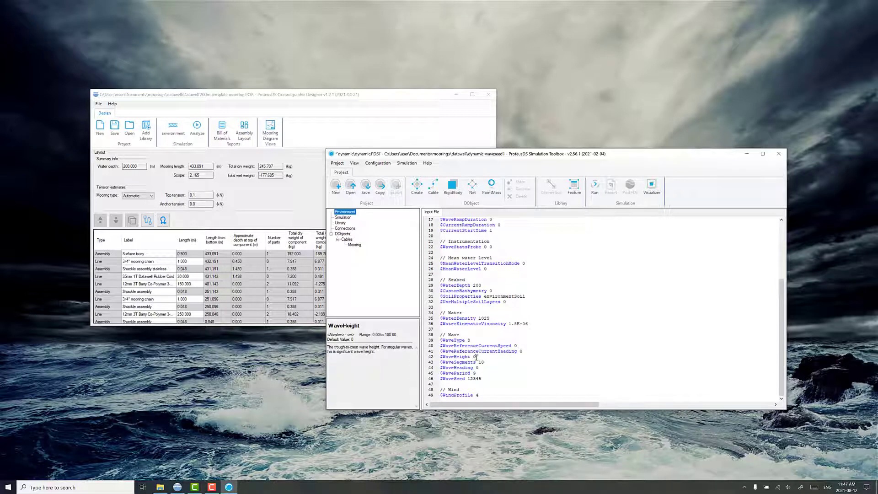
drag(484, 359, 424, 364)
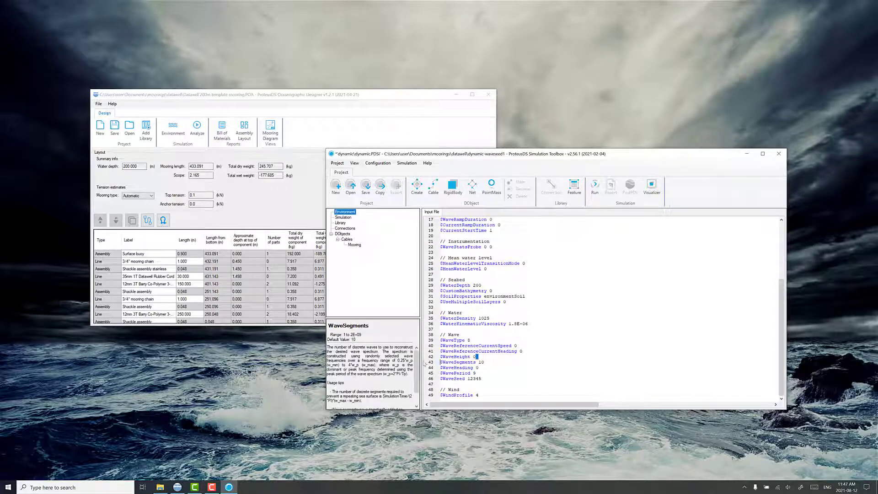
click(451, 356)
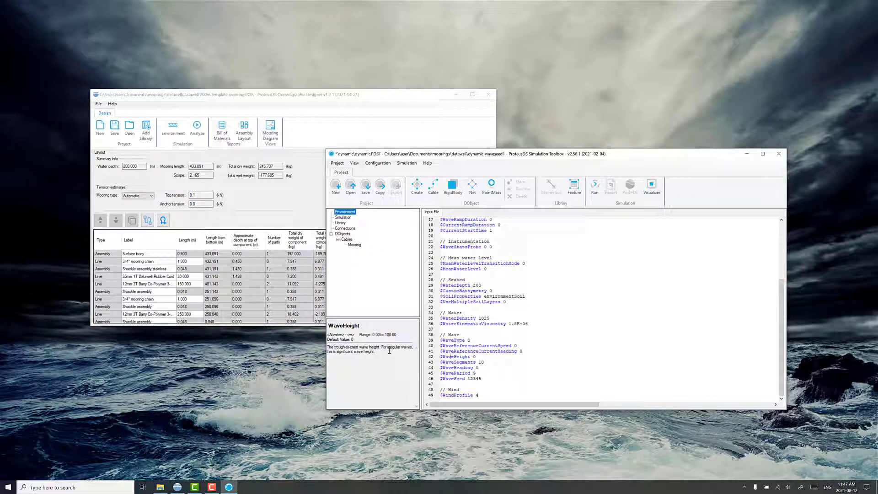
click(476, 357)
key(BackSpace)
double_click(474, 373)
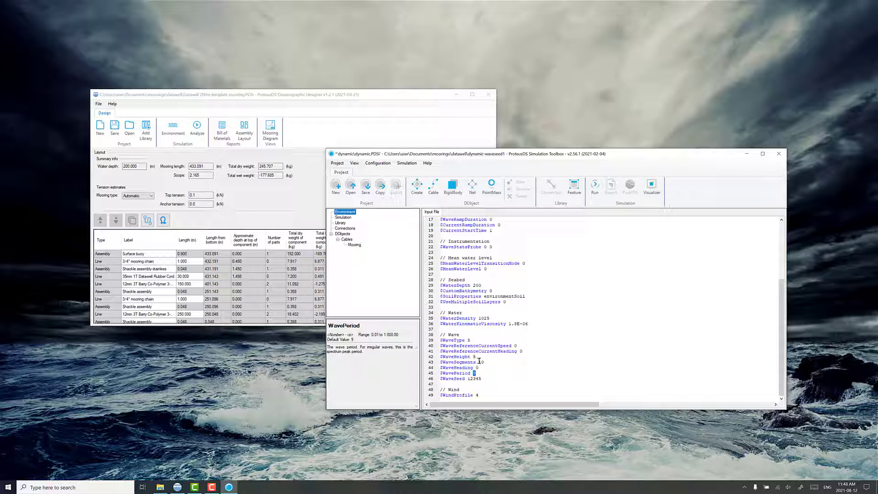
double_click(478, 362)
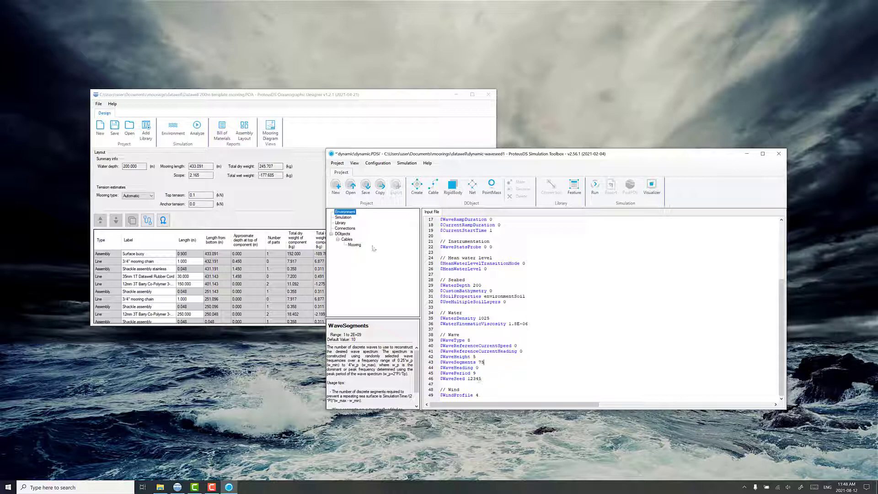
click(344, 217)
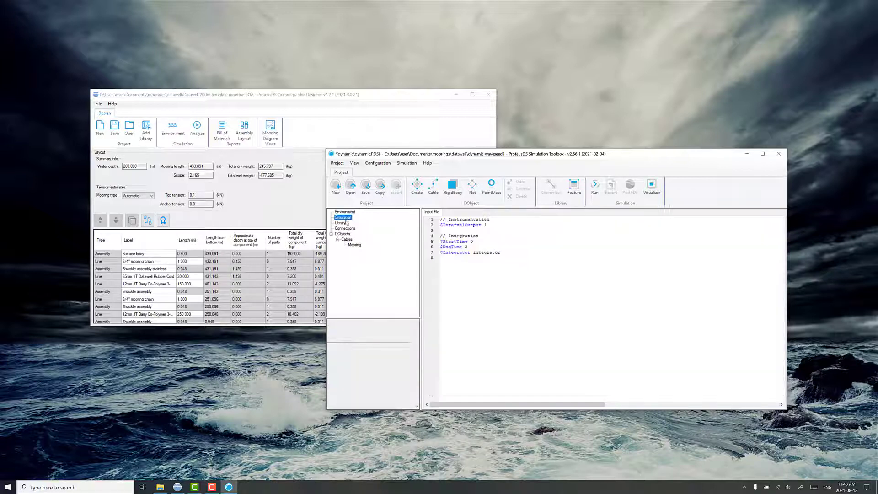
Step: Set $EndTime to 300 and $IntervalOutput to 0.1, then run the simulation
click(470, 248)
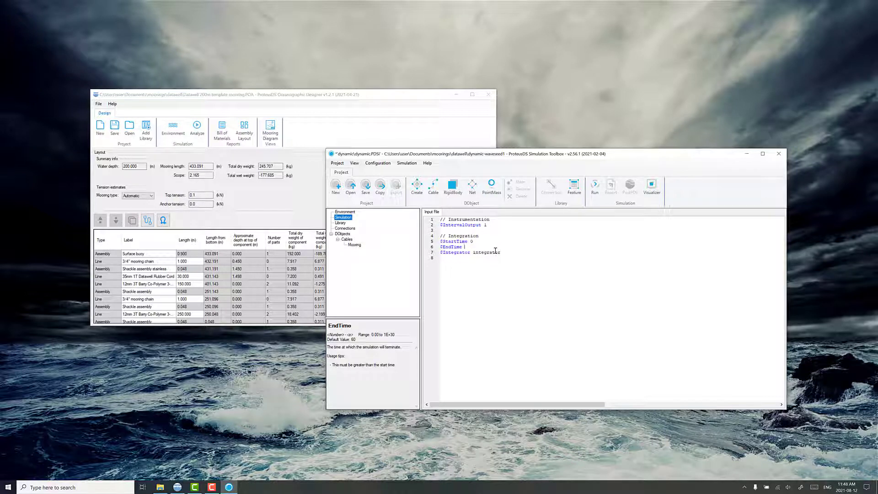
click(484, 225)
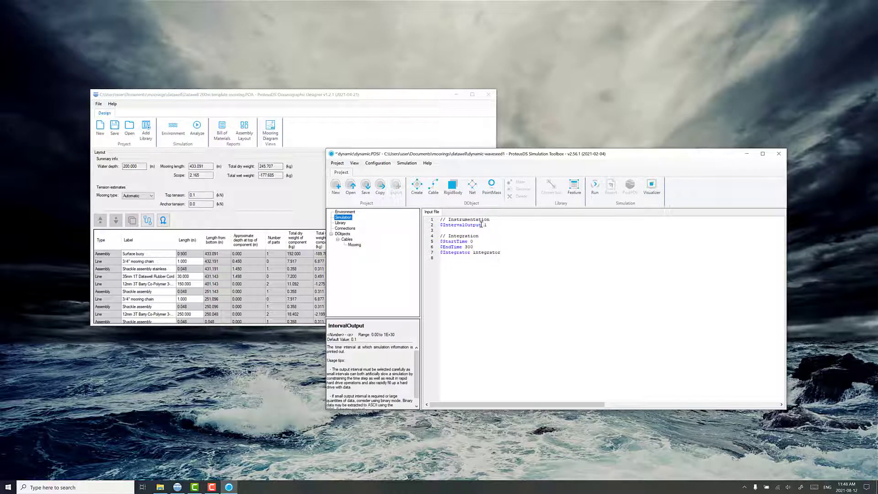
drag(483, 224, 487, 224)
click(595, 193)
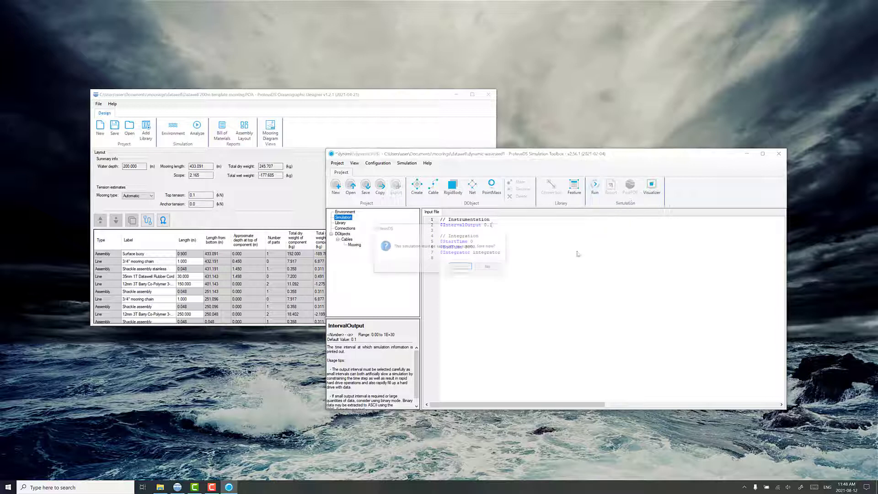
Step: Start the 300 s run and view the mooring line's upper end bending in the Visualizer
click(467, 268)
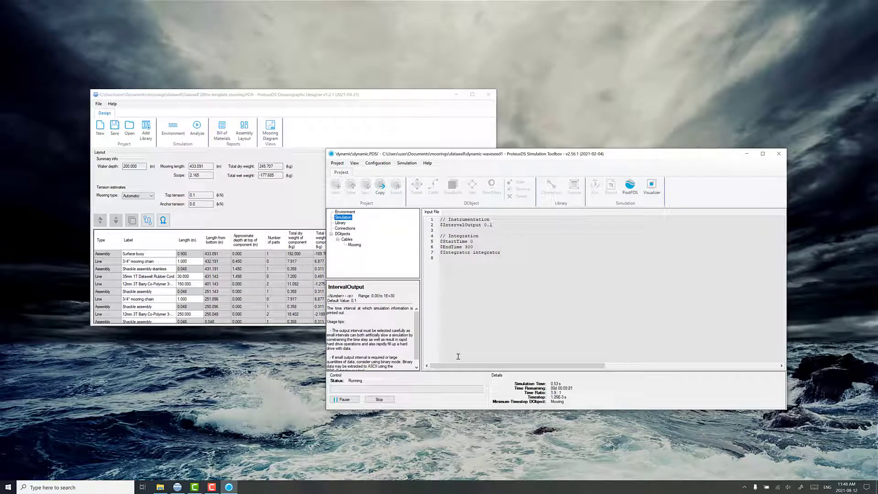
click(652, 186)
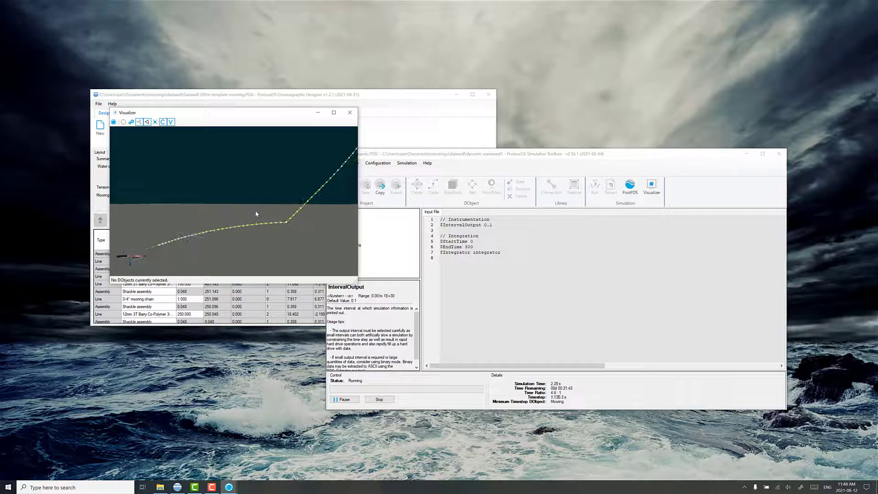
drag(257, 212, 273, 227)
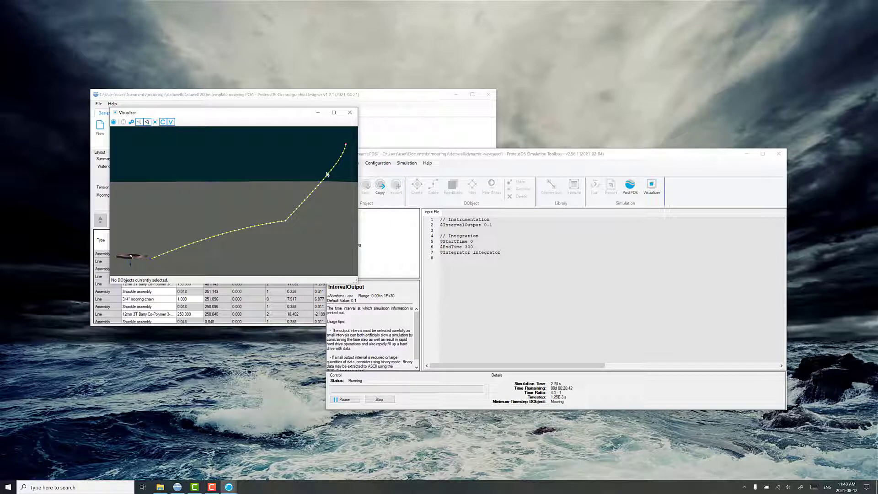